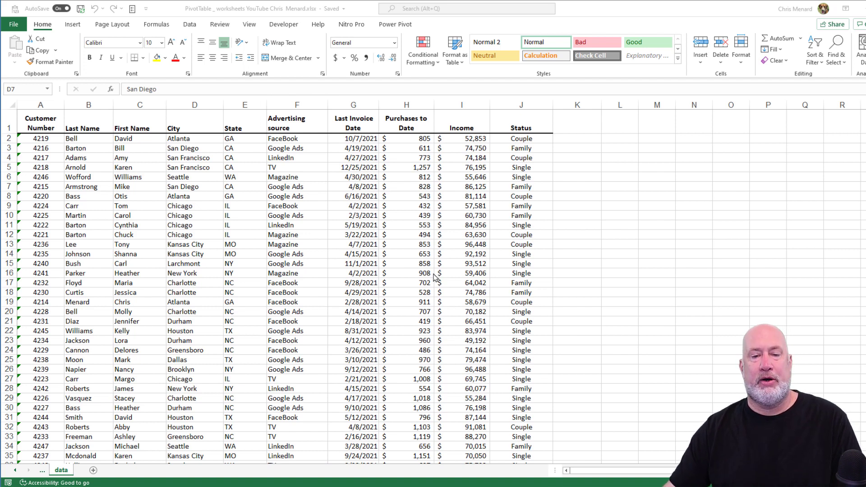
Insert a blank PivotTable from range data!$A$1:$J$36 on a new worksheet
{"action": "left_click", "coordinate": [282, 157]}
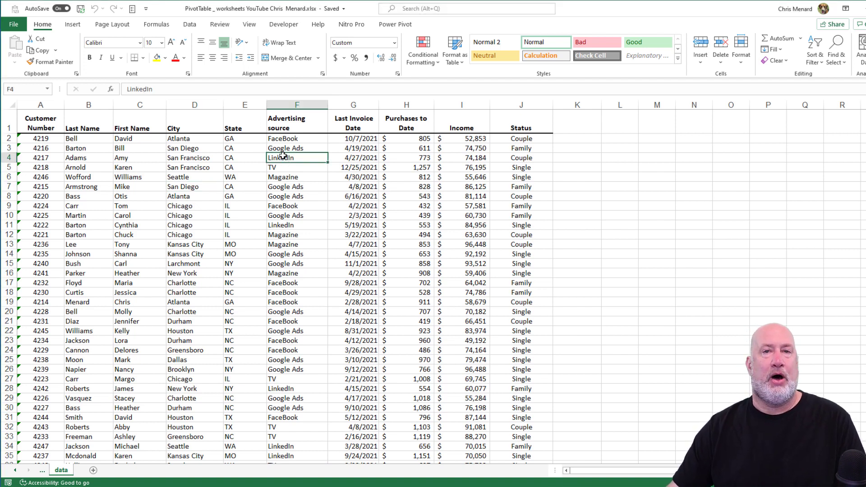
{"action": "left_click", "coordinate": [72, 24]}
{"action": "left_click", "coordinate": [19, 46]}
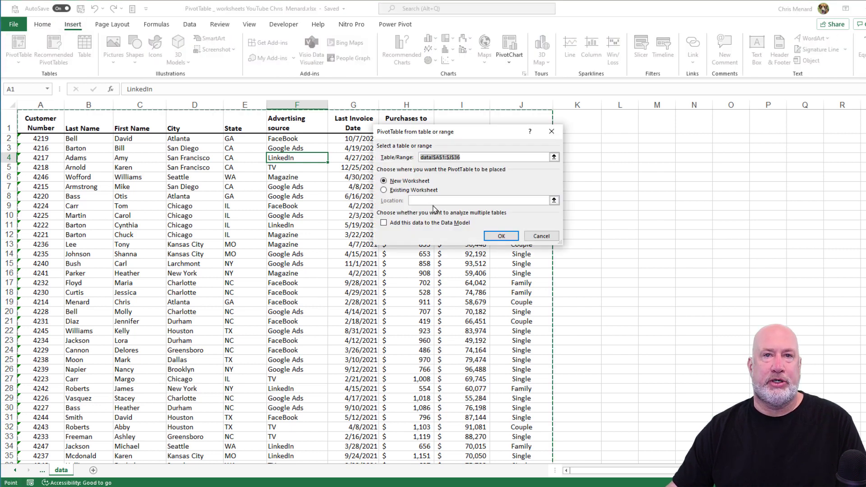
{"action": "left_click", "coordinate": [501, 236]}
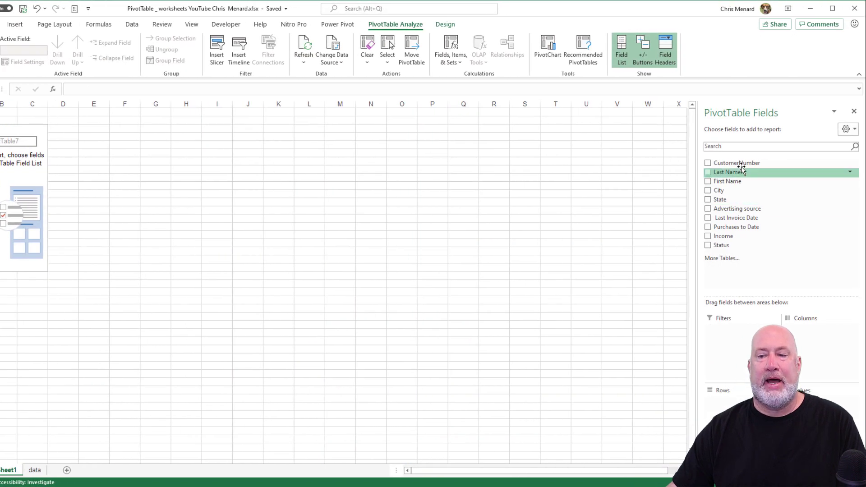
Add State as rows and Purchases to Date as summed values, totalling 27309
{"action": "left_click", "coordinate": [707, 199]}
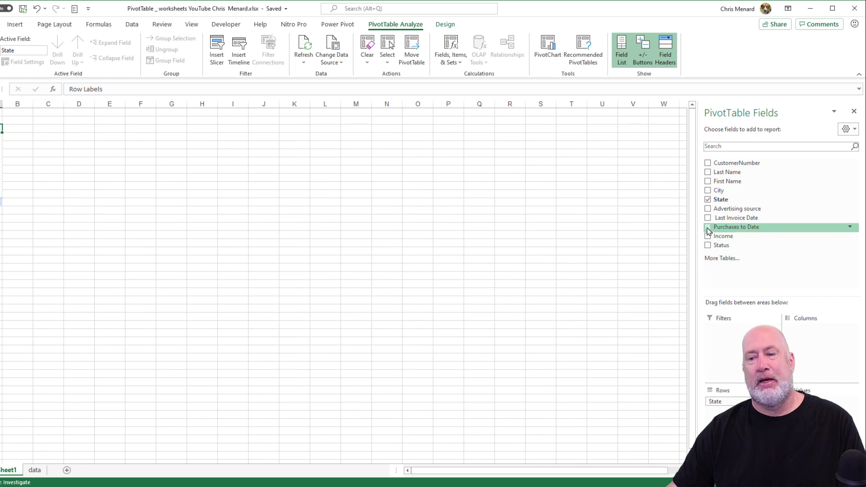
{"action": "left_click", "coordinate": [708, 228]}
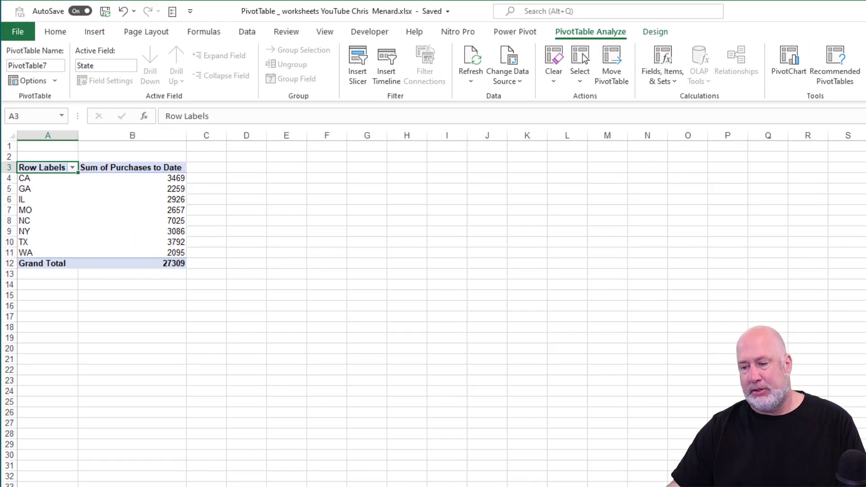
{"action": "scroll", "coordinate": [433, 307], "scroll_direction": "up", "scroll_amount": 3}
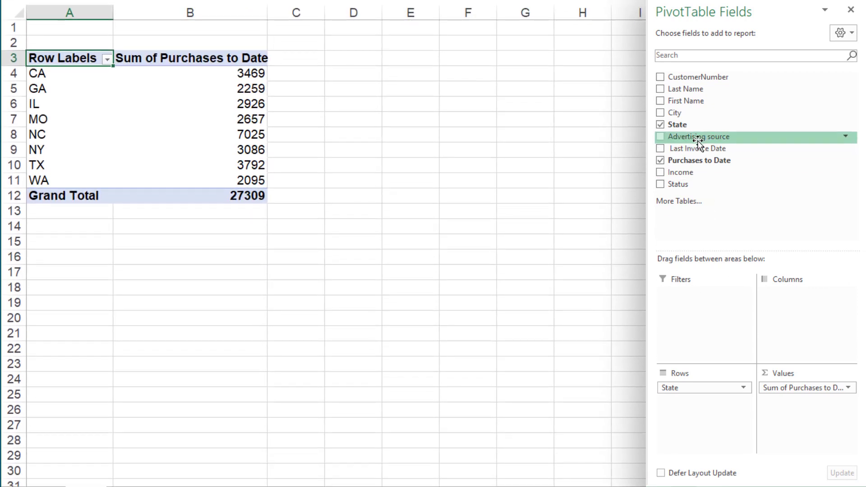
Move Advertising source via Rows into the Filters area, set to (All)
{"action": "left_click_drag", "start_coordinate": [699, 140], "coordinate": [698, 384]}
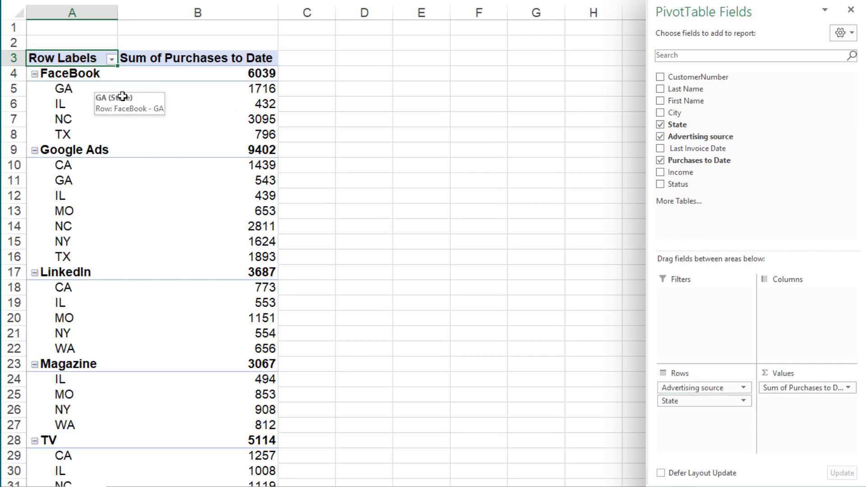
{"action": "mouse_move", "coordinate": [198, 111]}
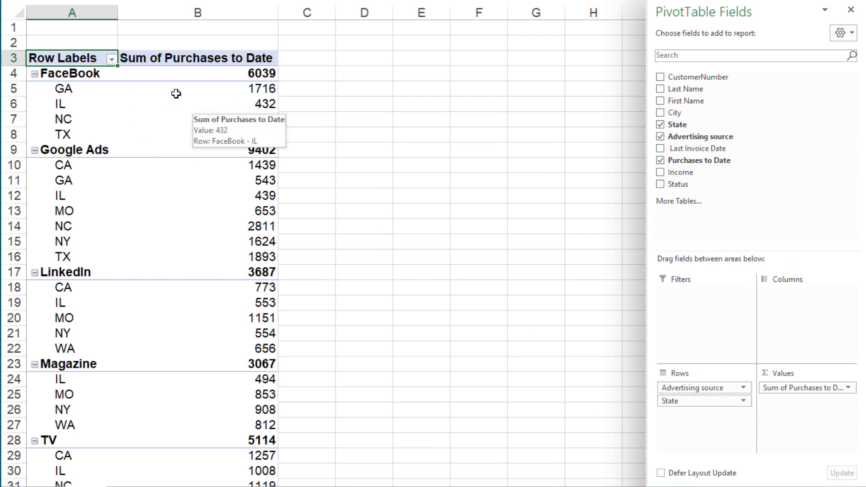
{"action": "left_click_drag", "start_coordinate": [690, 388], "coordinate": [704, 299]}
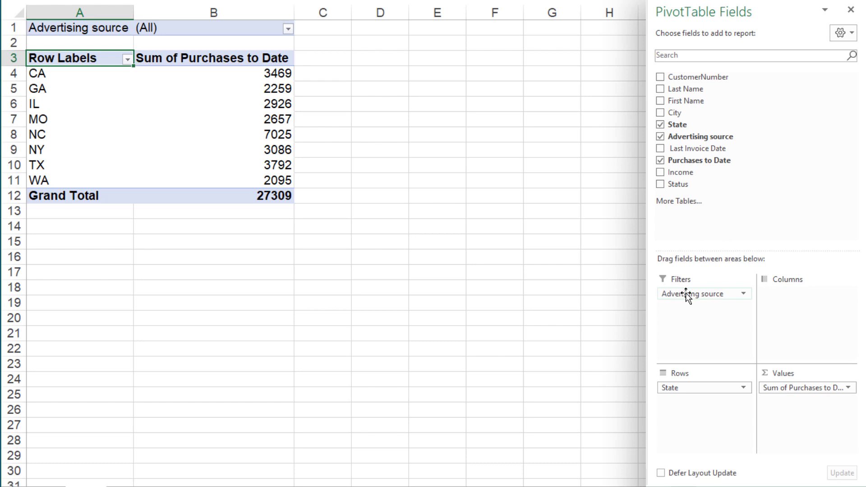
{"action": "left_click", "coordinate": [288, 30]}
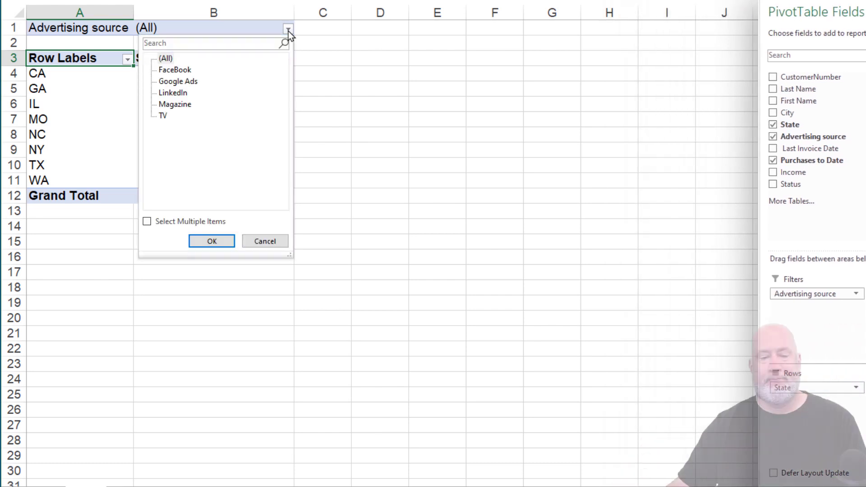
{"action": "left_click", "coordinate": [280, 240]}
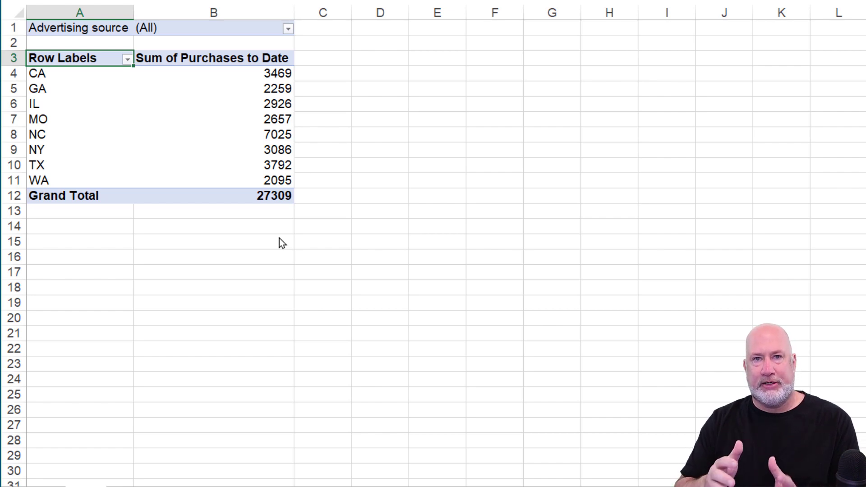
Format the Purchases to Date sums as Currency with 0 decimal places
{"action": "left_click", "coordinate": [248, 74]}
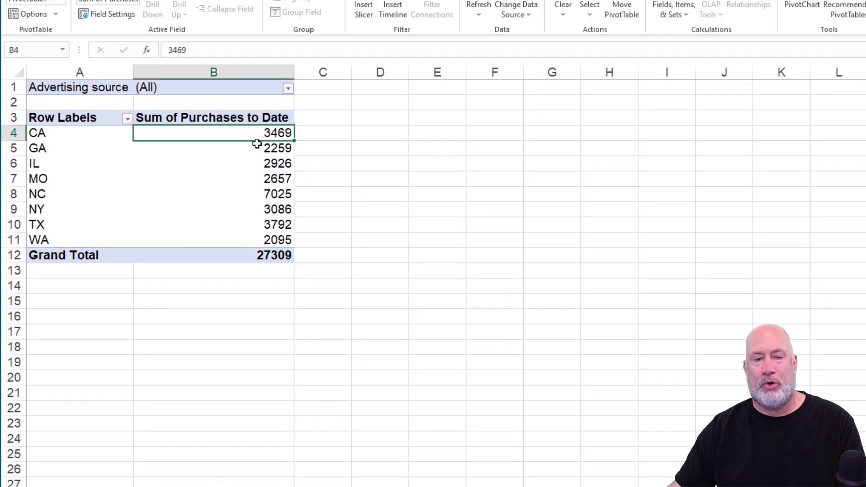
{"action": "right_click", "coordinate": [251, 178]}
{"action": "left_click", "coordinate": [307, 226]}
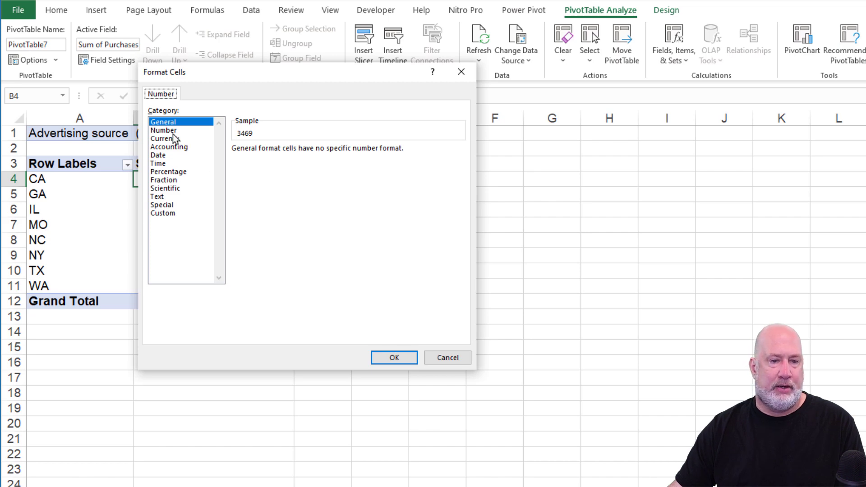
{"action": "left_click", "coordinate": [174, 140]}
{"action": "double_click", "coordinate": [318, 152]}
{"action": "left_click", "coordinate": [393, 358]}
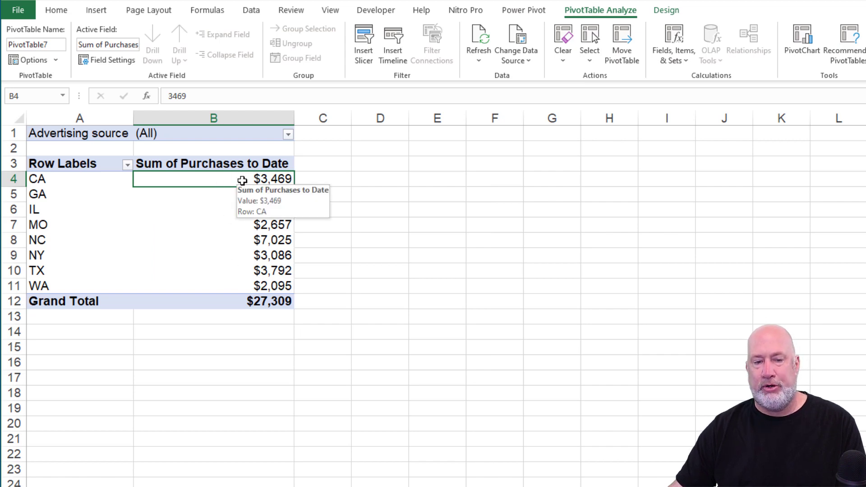
{"action": "right_click", "coordinate": [242, 180]}
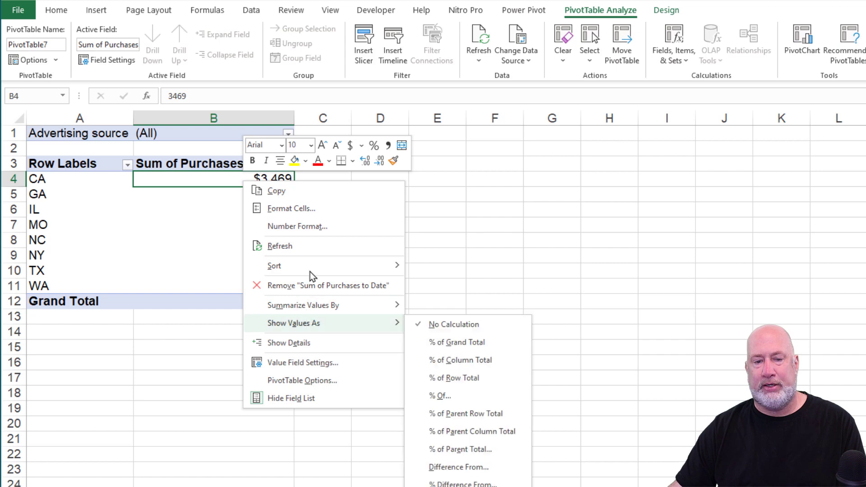
Sort the states by purchase total largest to smallest, NC at $7,025 first
{"action": "mouse_move", "coordinate": [318, 265]}
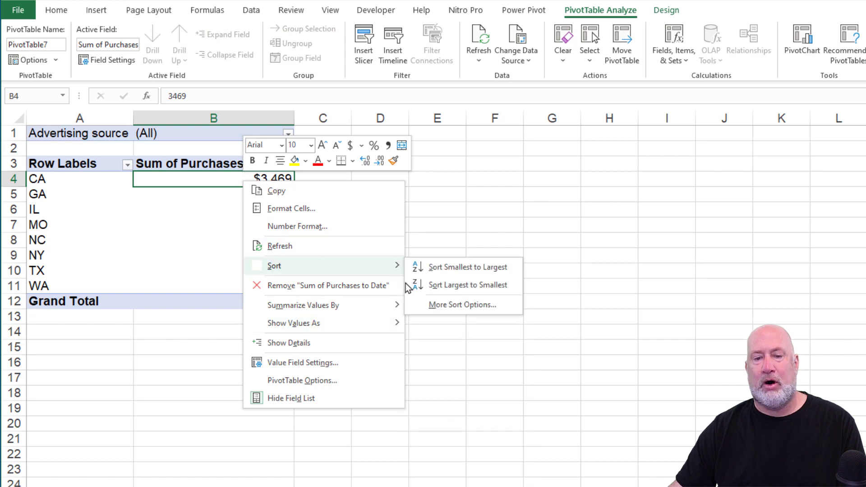
{"action": "left_click", "coordinate": [451, 289]}
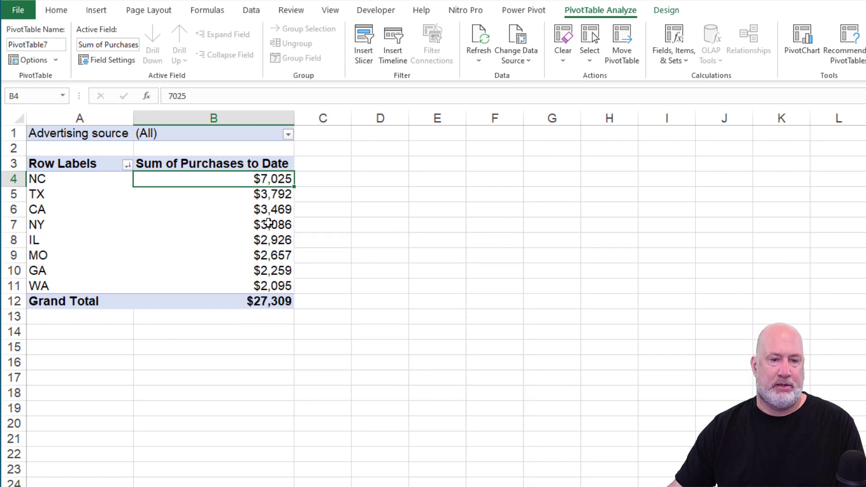
{"action": "mouse_move", "coordinate": [266, 261]}
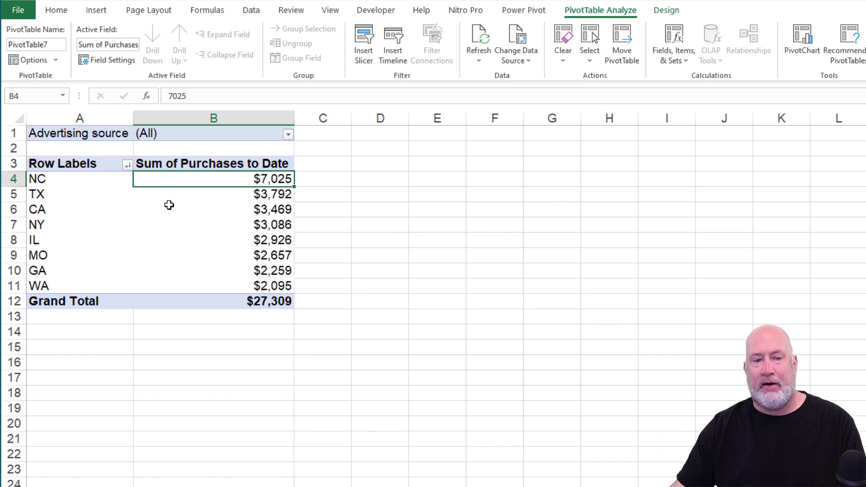
Apply the dark gold style from the PivotTable Styles gallery
{"action": "left_click", "coordinate": [665, 12]}
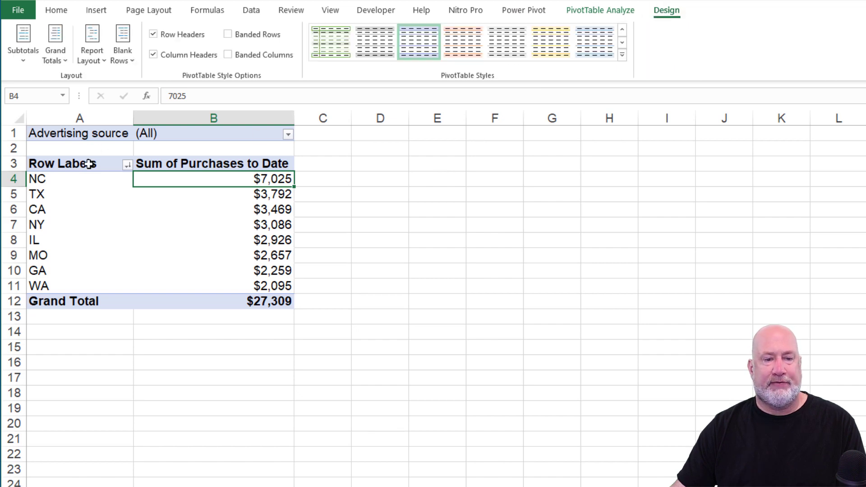
{"action": "left_click", "coordinate": [623, 55]}
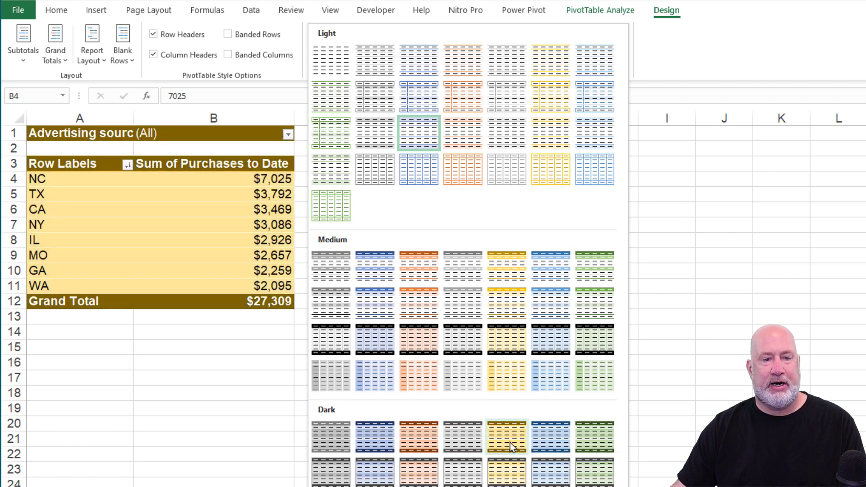
{"action": "left_click", "coordinate": [505, 442]}
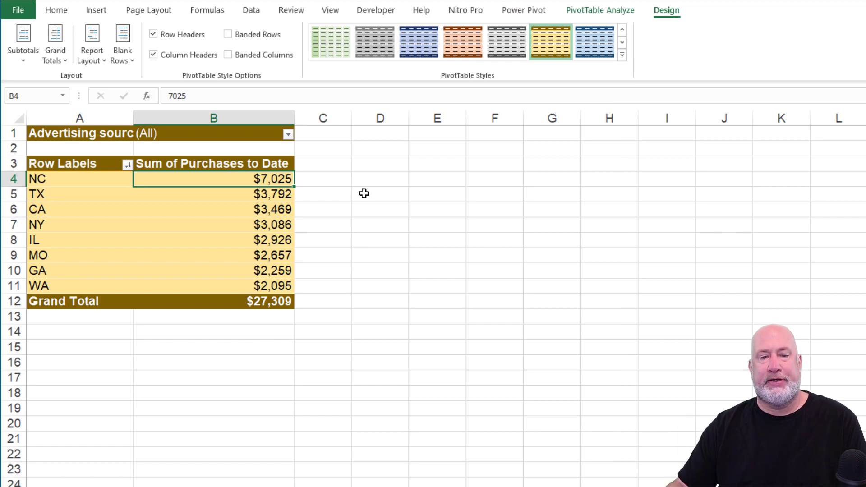
{"action": "left_click", "coordinate": [596, 14]}
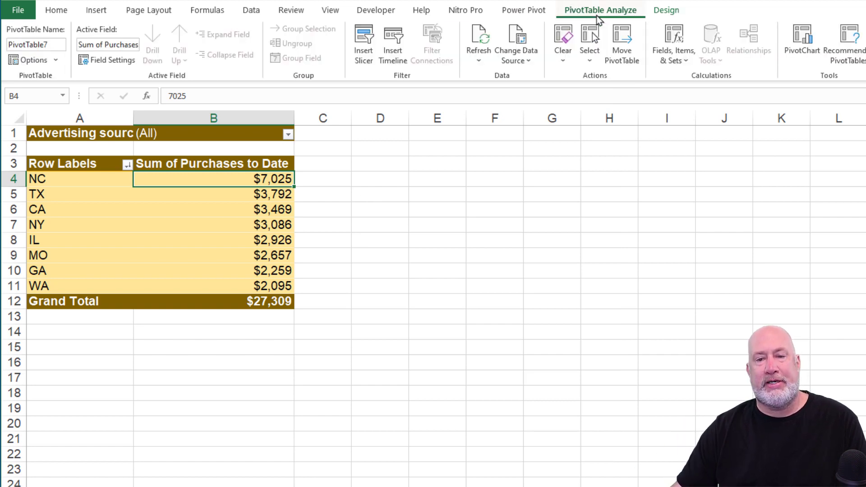
Use Show Report Filter Pages to generate one sheet per Advertising source
{"action": "left_click", "coordinate": [55, 63]}
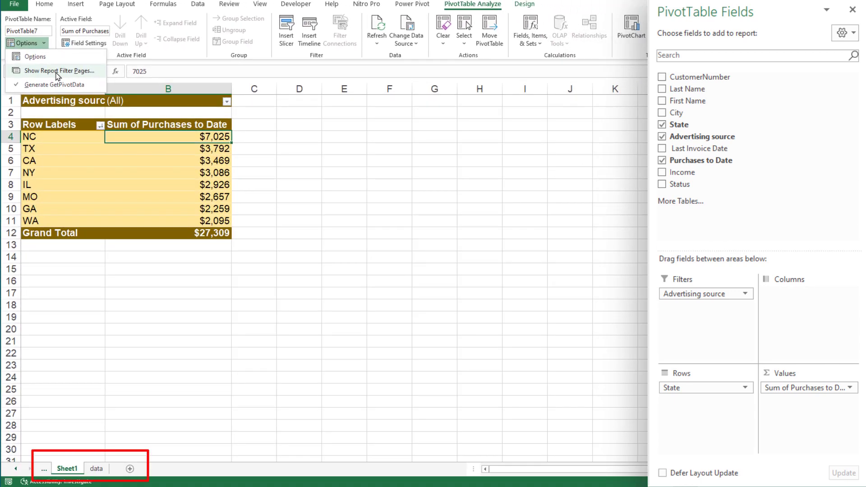
{"action": "key", "text": "Escape"}
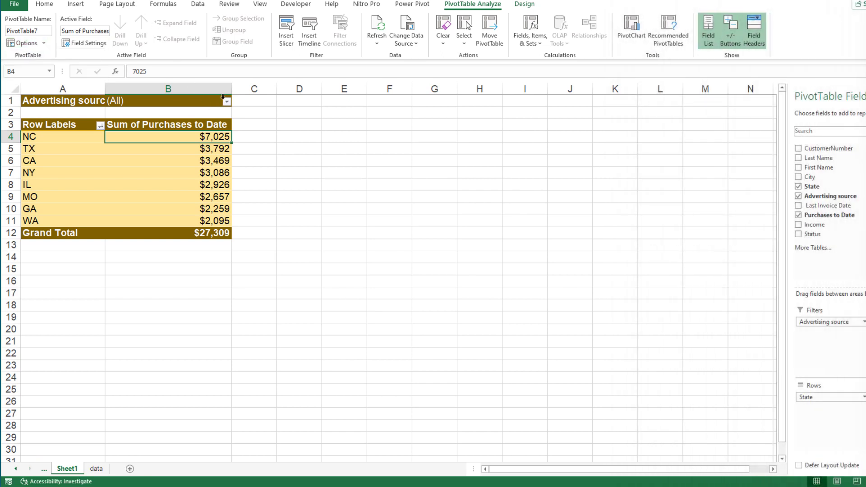
{"action": "left_click", "coordinate": [43, 43]}
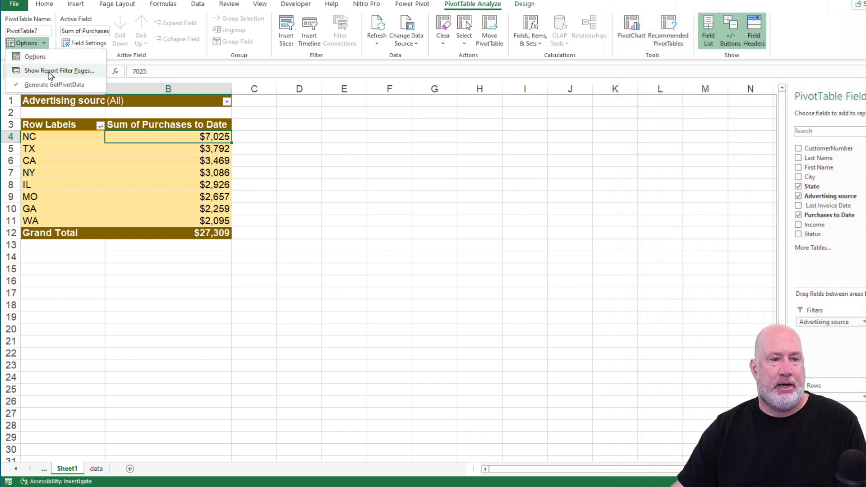
{"action": "left_click", "coordinate": [49, 71]}
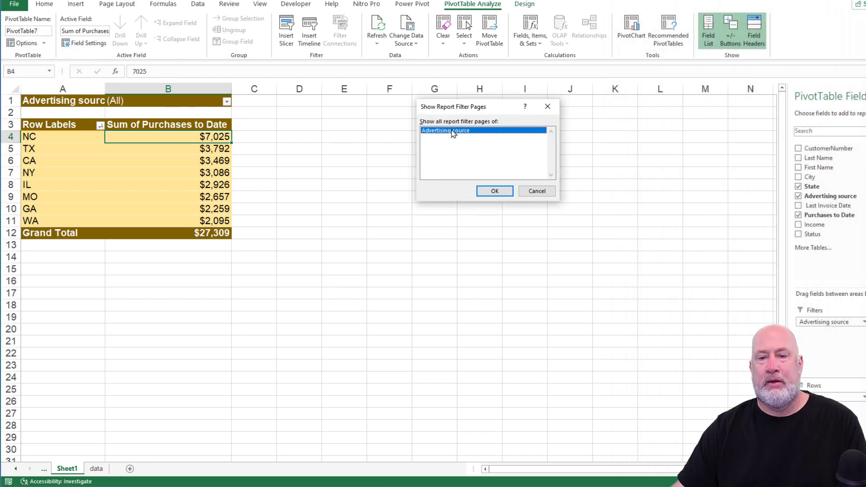
{"action": "left_click", "coordinate": [501, 193]}
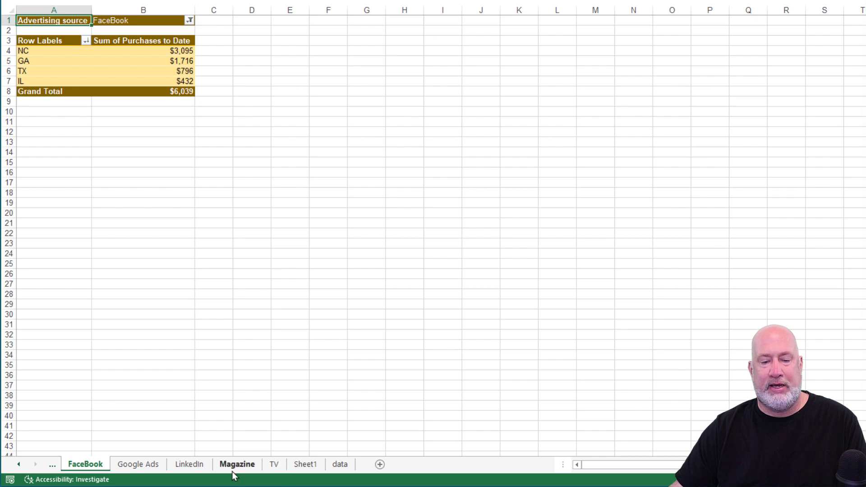
Switch to the Google Ads sheet, whose pivot totals $9,402 across seven states
{"action": "scroll", "coordinate": [263, 118], "scroll_direction": "up", "scroll_amount": 4}
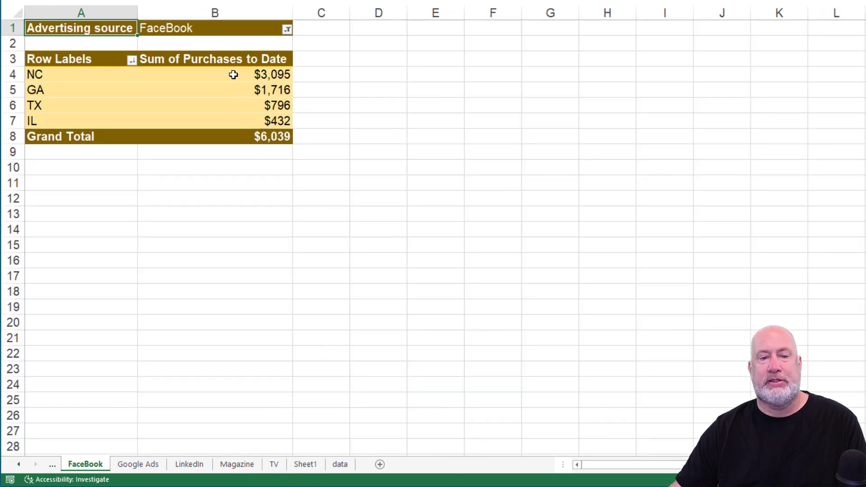
{"action": "mouse_move", "coordinate": [233, 75]}
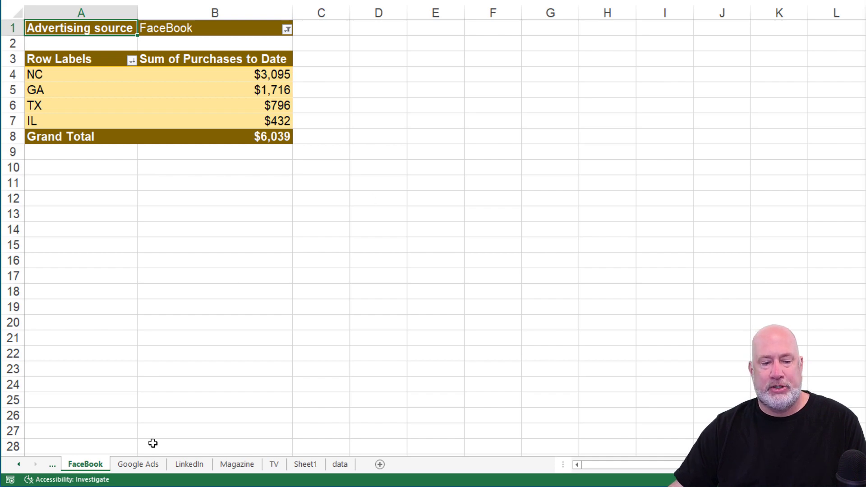
{"action": "left_click", "coordinate": [149, 465]}
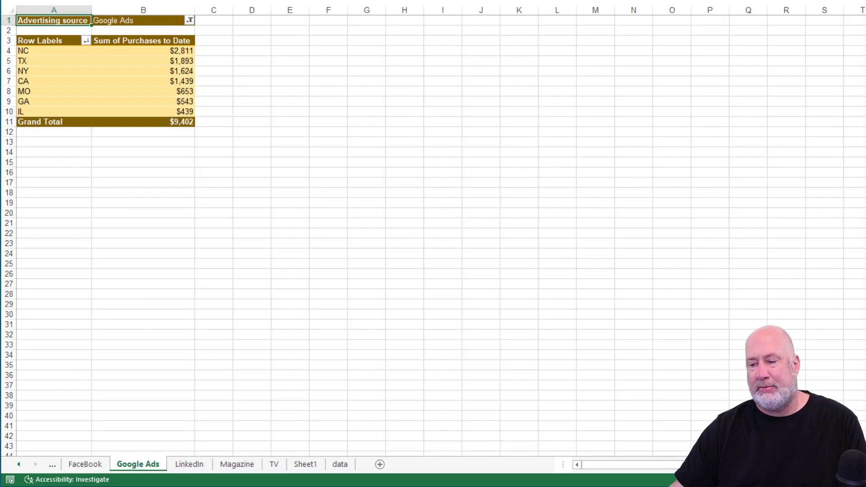
{"action": "scroll", "coordinate": [433, 231], "scroll_direction": "up", "scroll_amount": 4}
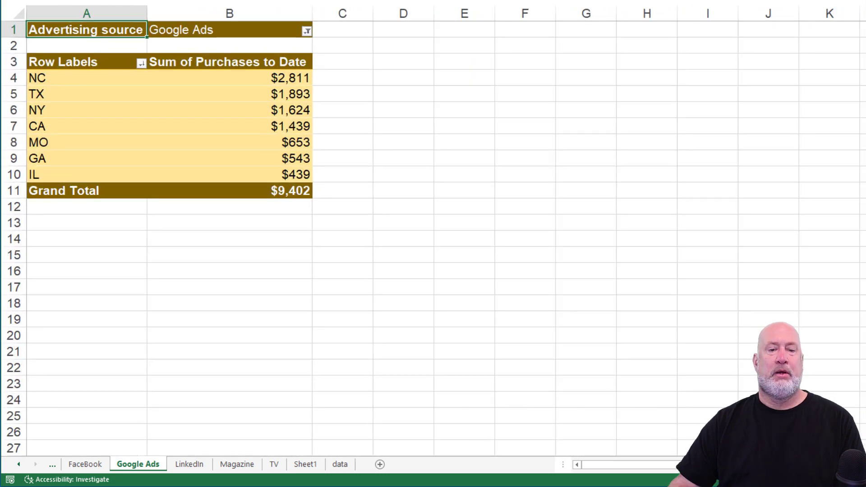